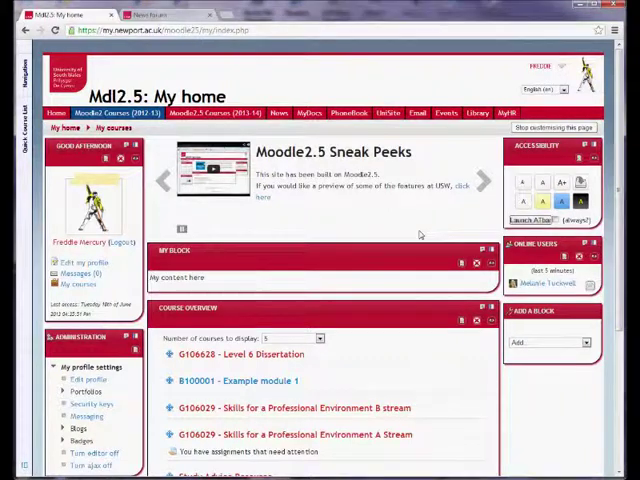
- Zoom the My home page in to 150%, then back to normal size
key("ctrl+plus")
key("ctrl+plus")
key("ctrl+plus")
key("ctrl+minus")
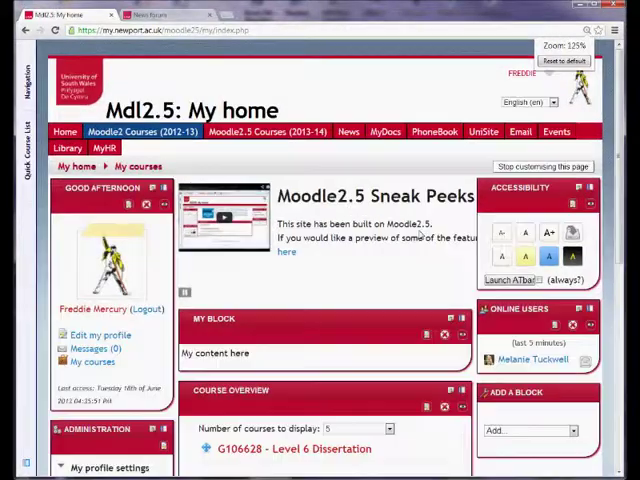
key("ctrl+minus")
key("ctrl+minus")
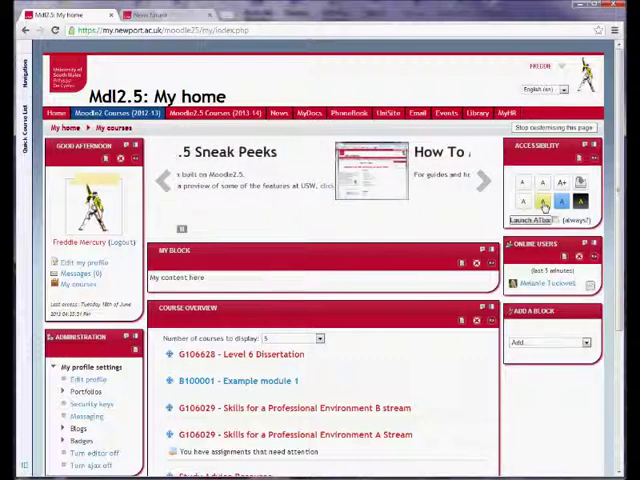
- Try the yellow and black high-contrast colour schemes, then restore the default red and white
left_click(580, 202)
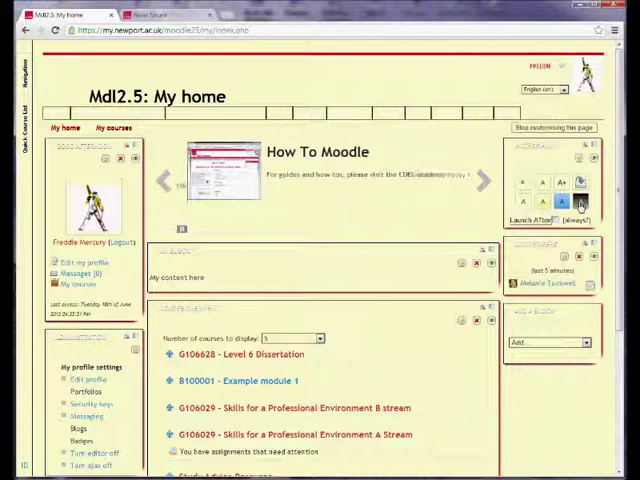
left_click(580, 202)
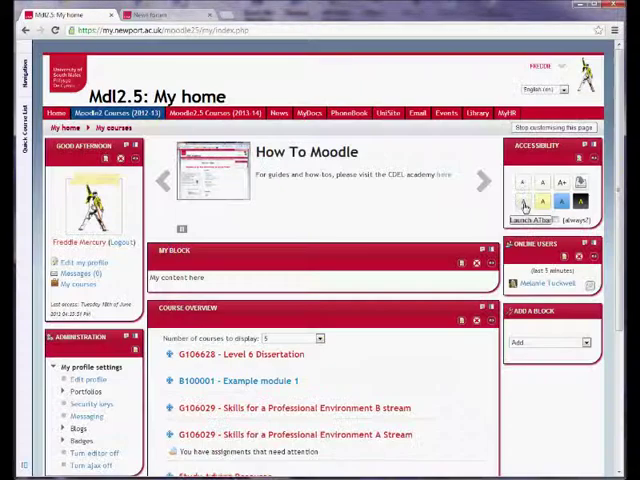
left_click(525, 205)
- Launch ATbar, try pink and green overlays, remove them, and start Readability view
left_click(527, 220)
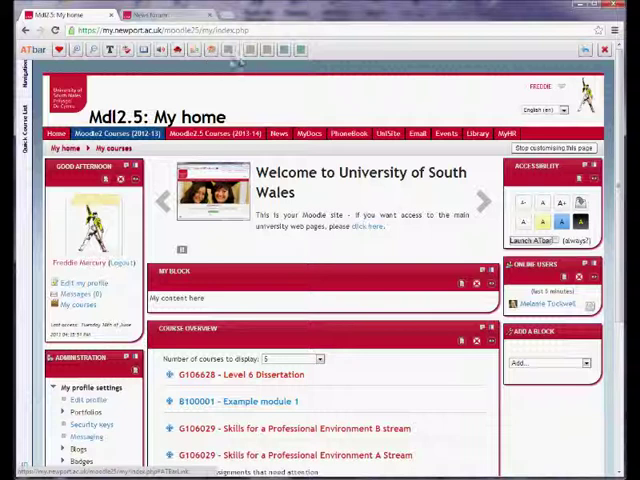
left_click(265, 52)
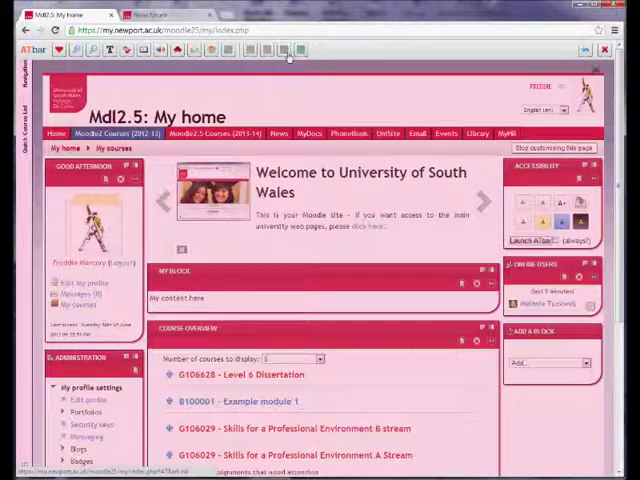
left_click(286, 50)
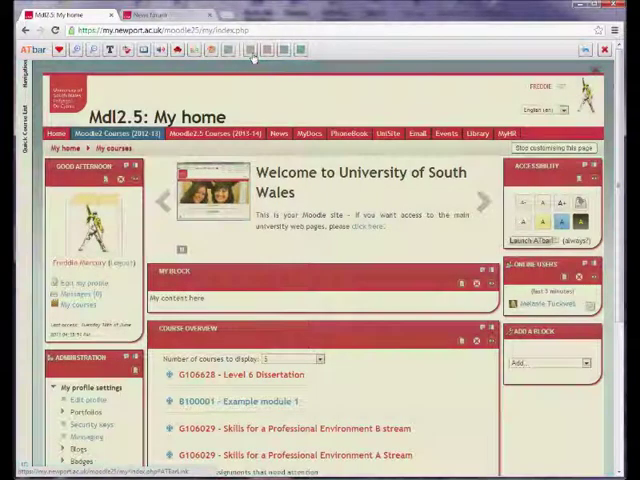
left_click(253, 52)
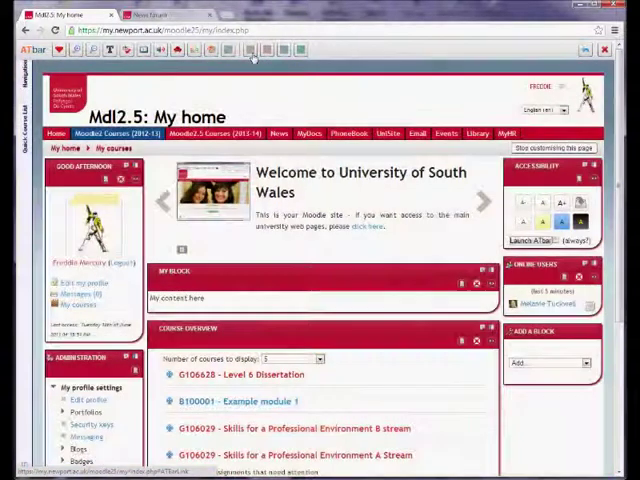
left_click(178, 52)
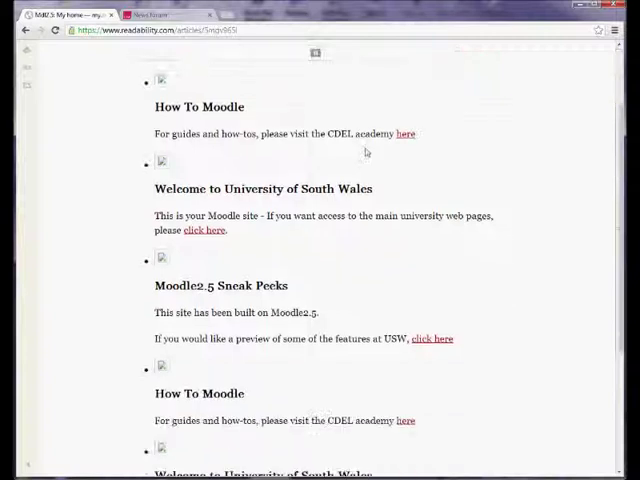
scroll(366, 152, "down", 3)
scroll(366, 152, "down", 2)
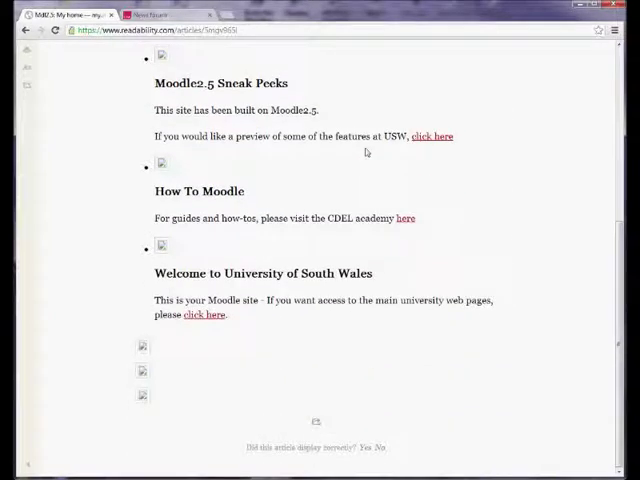
scroll(366, 152, "up", 3)
scroll(366, 152, "up", 3)
scroll(366, 152, "up", 2)
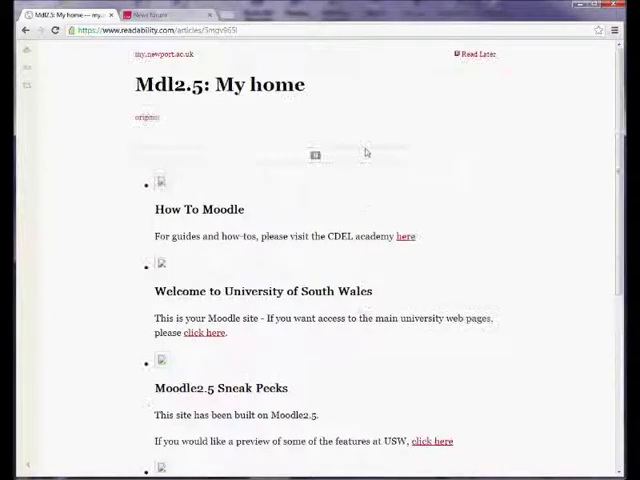
- Go back to the My home page and stop customising it
left_click(25, 30)
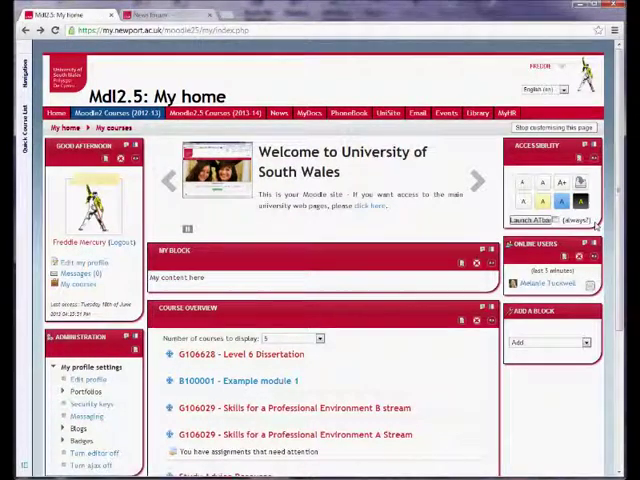
left_click(555, 127)
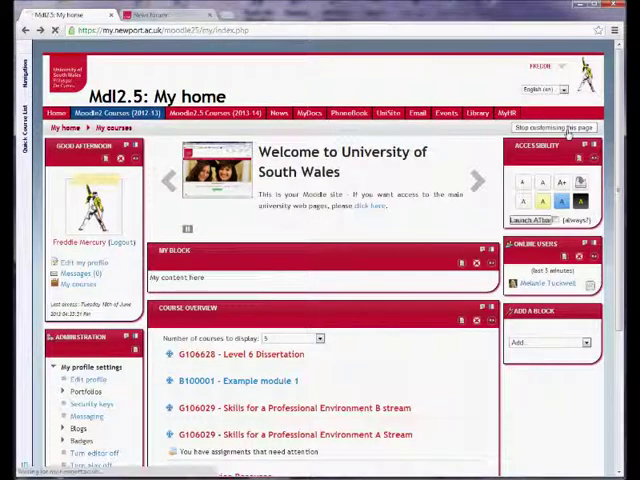